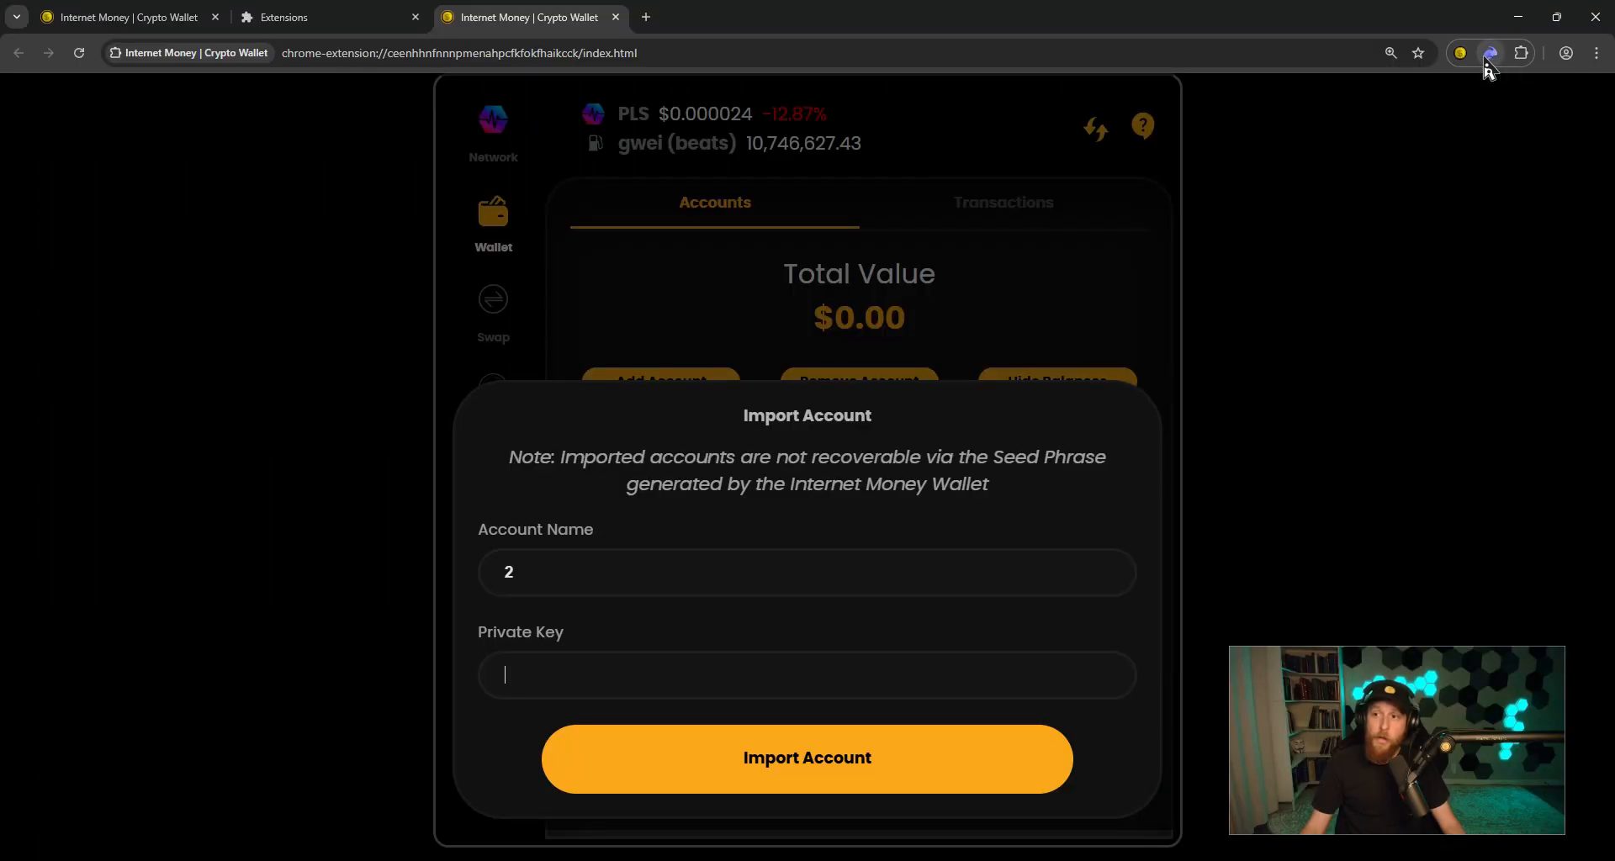
Reach the Seed Phrase 1 #1 address detail page from the Rabby extension's address list.
{"action": "left_click", "coordinate": [1488, 53]}
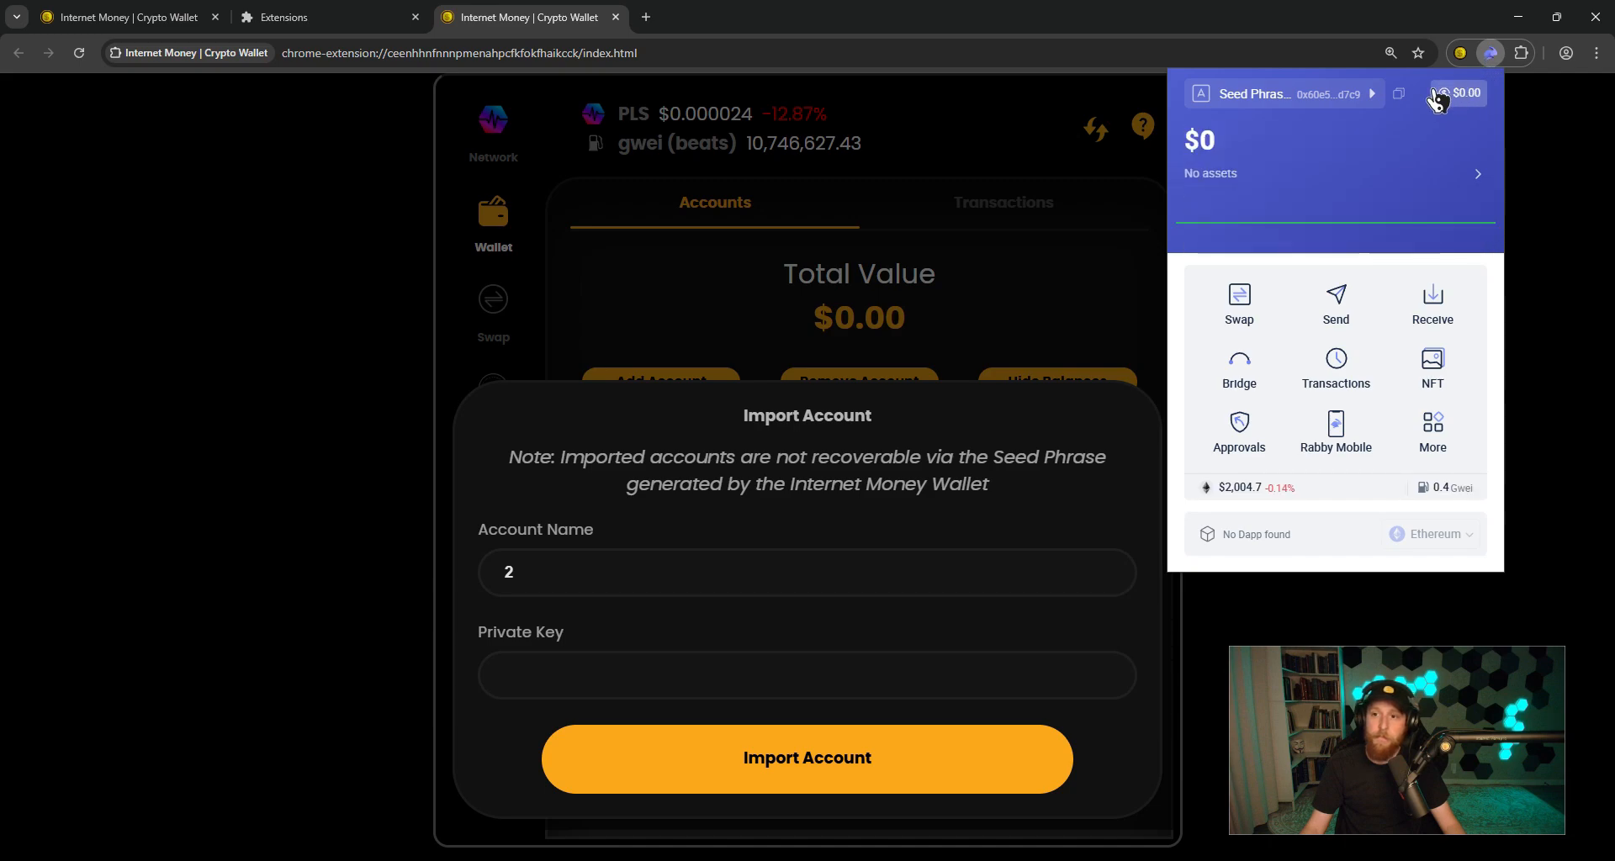
{"action": "left_click", "coordinate": [1295, 101]}
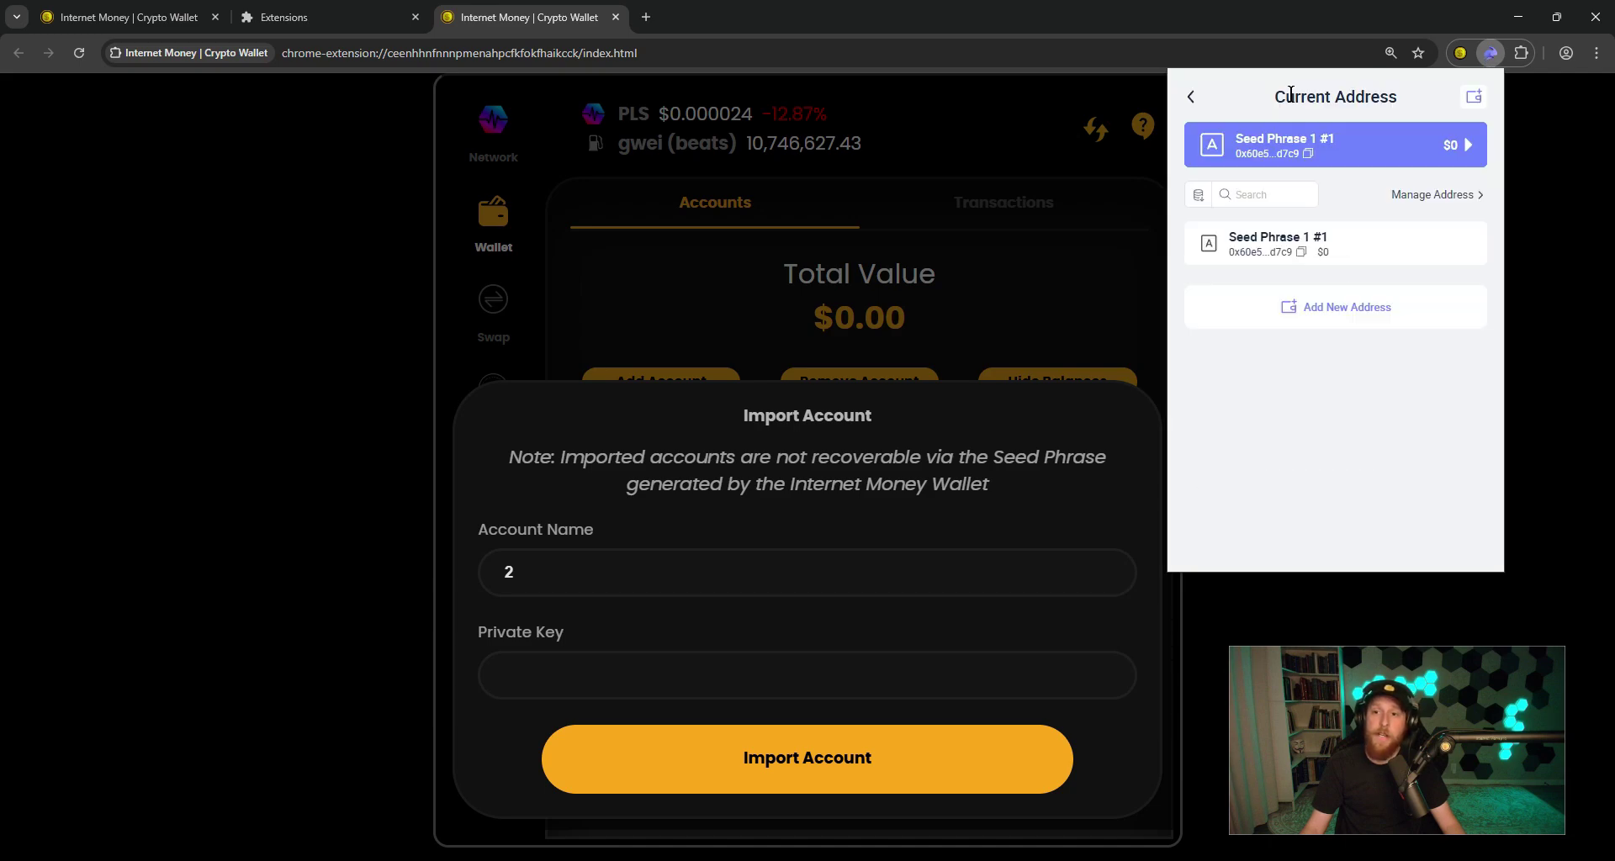
{"action": "left_click", "coordinate": [1352, 152]}
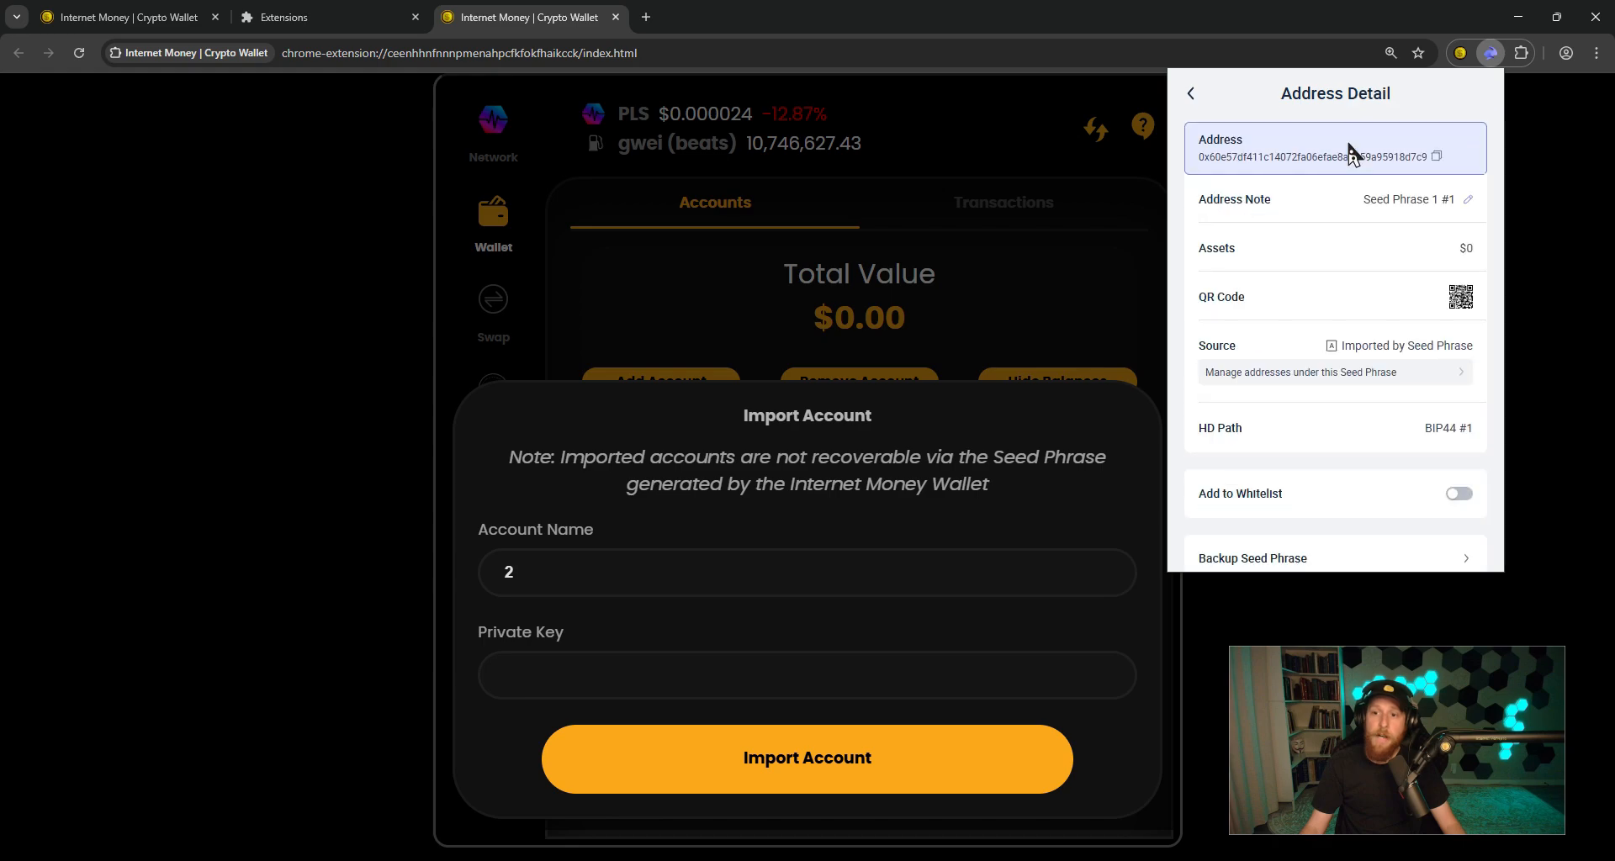
{"action": "scroll", "coordinate": [1337, 353], "scroll_direction": "down", "scroll_amount": 2}
{"action": "scroll", "coordinate": [1312, 480], "scroll_direction": "down", "scroll_amount": 1}
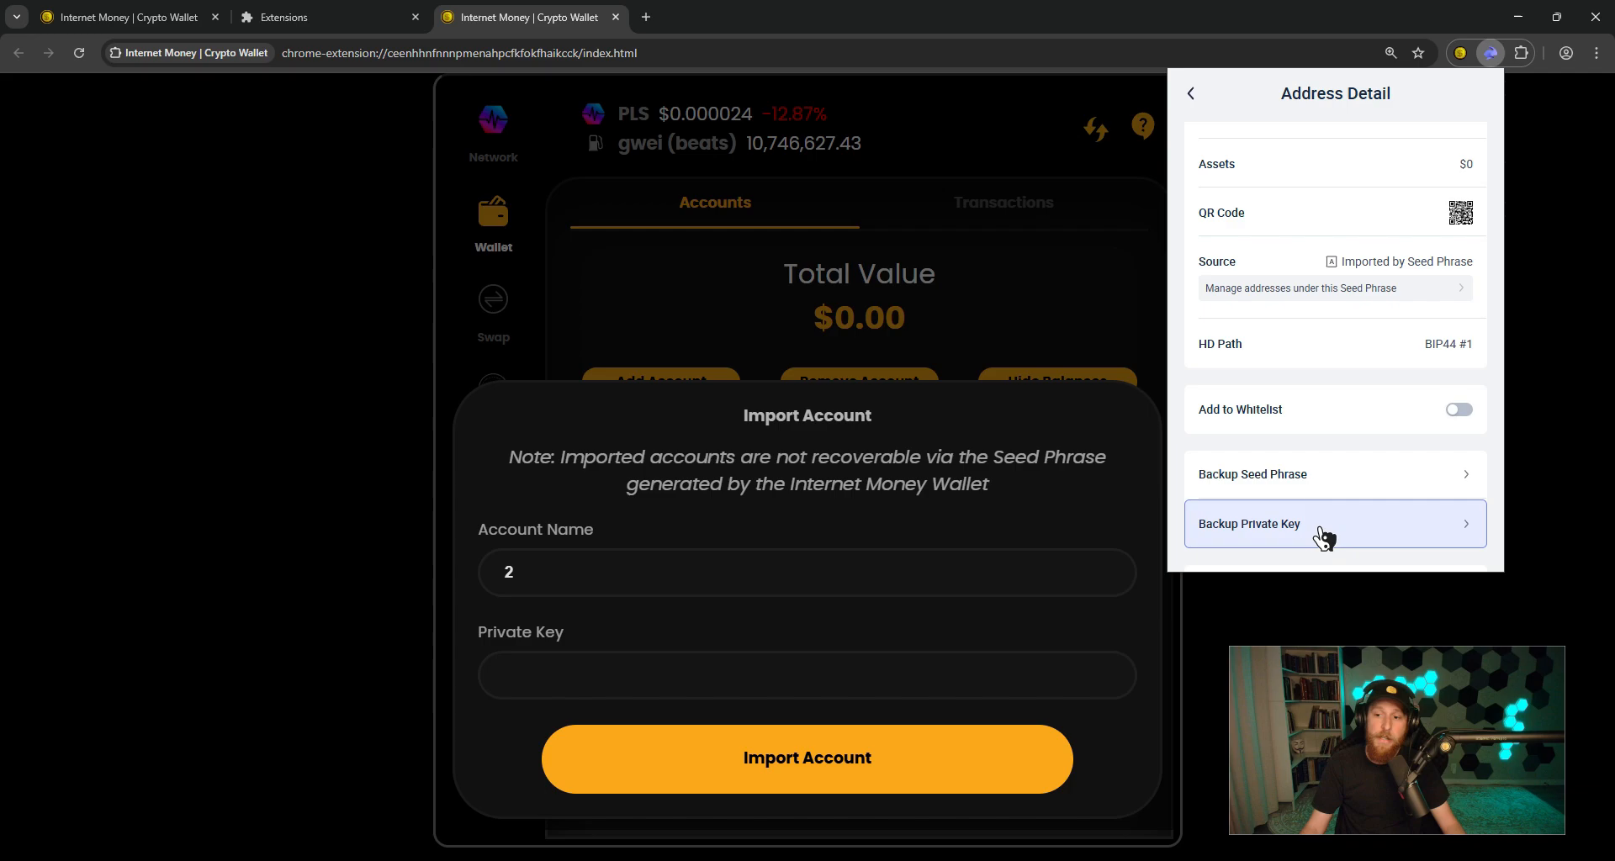
Back up the private key, confirming the wallet password to reveal it.
{"action": "left_click", "coordinate": [1323, 530]}
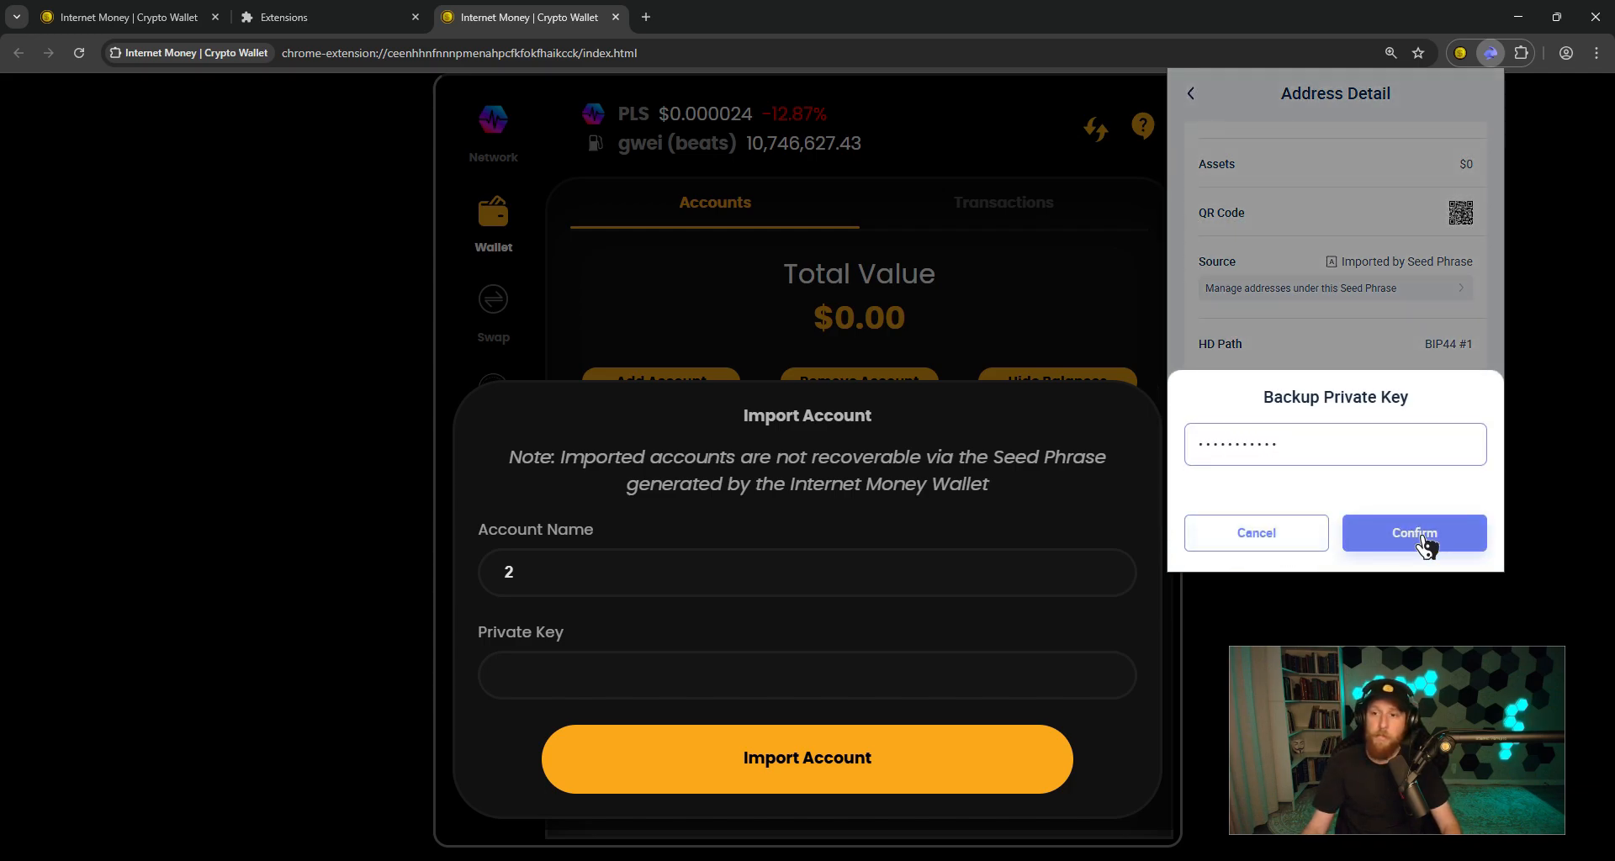
{"action": "left_click", "coordinate": [1414, 533]}
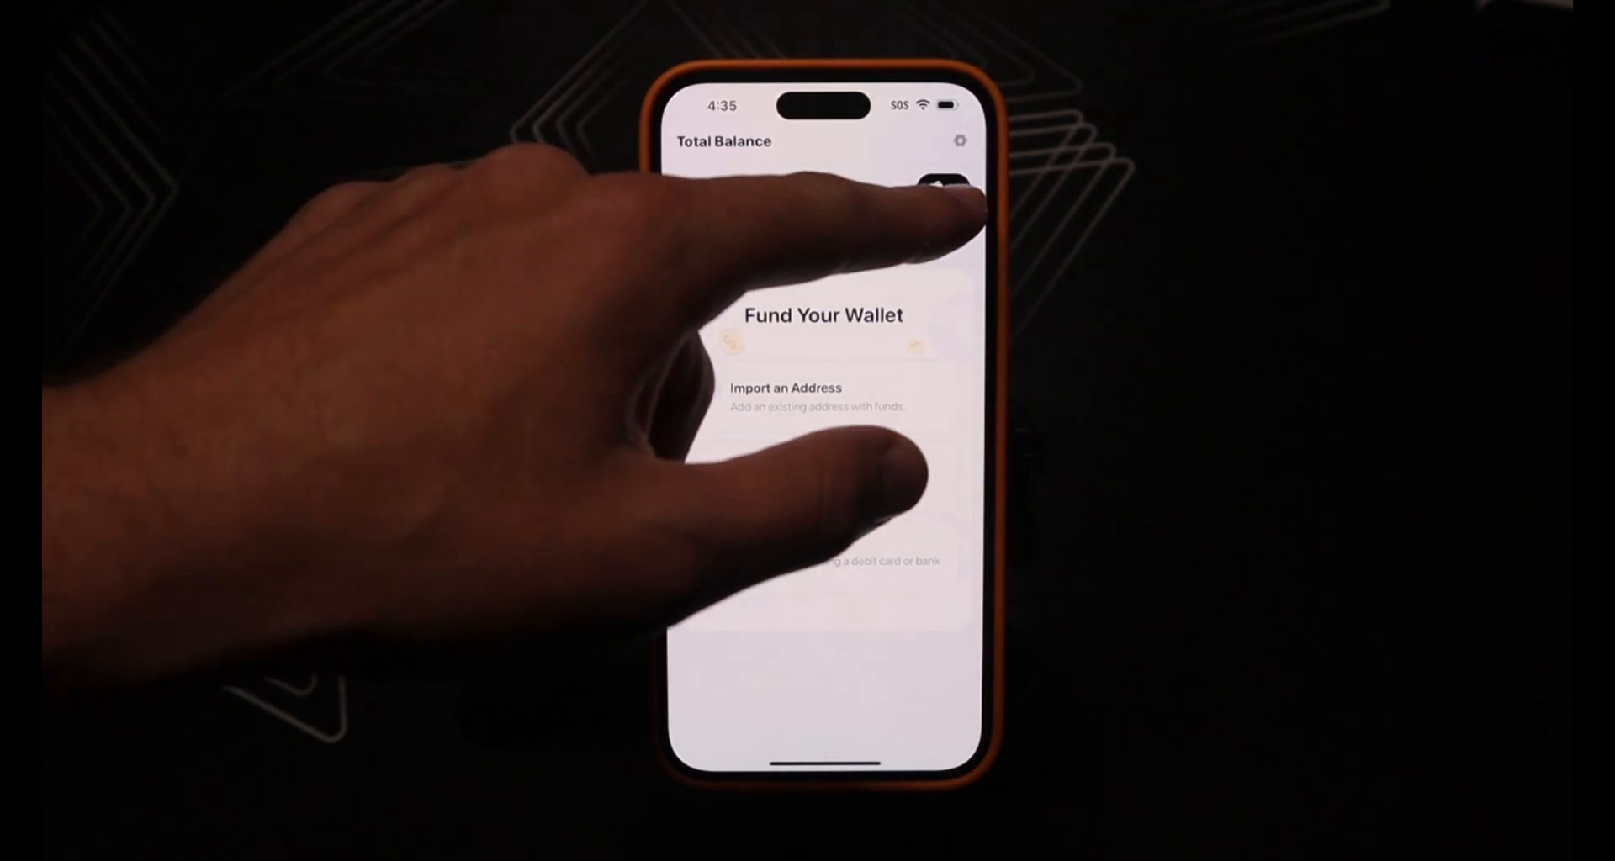
Reach the detail page of the wallet's only address, 0x20ee…1920, in the mobile app.
{"action": "left_click", "coordinate": [944, 187]}
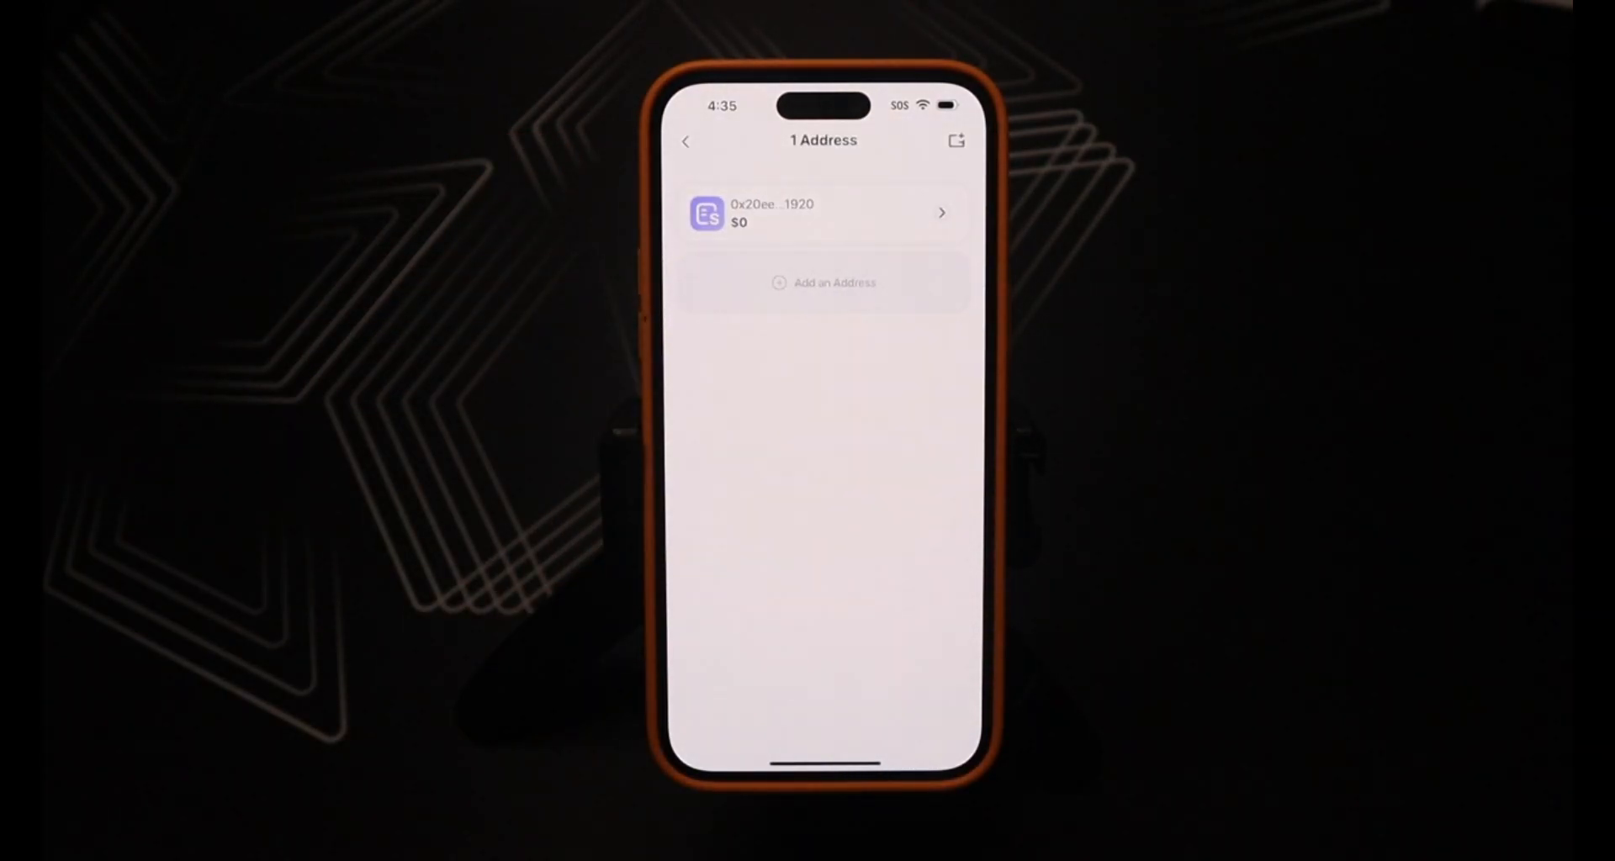
{"action": "left_click", "coordinate": [738, 212]}
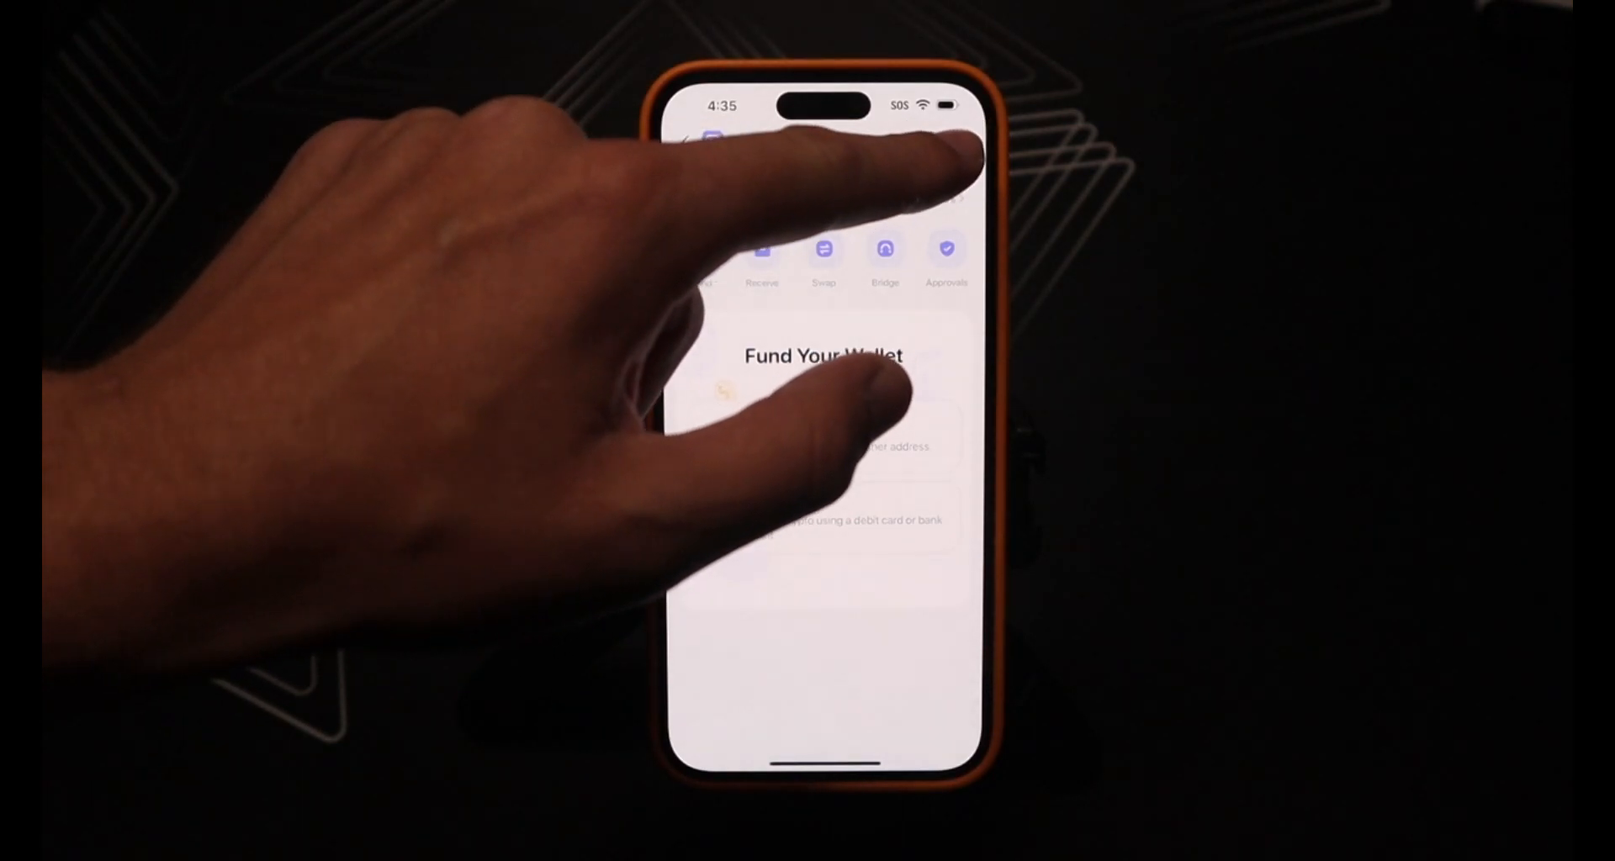
{"action": "left_click", "coordinate": [943, 164]}
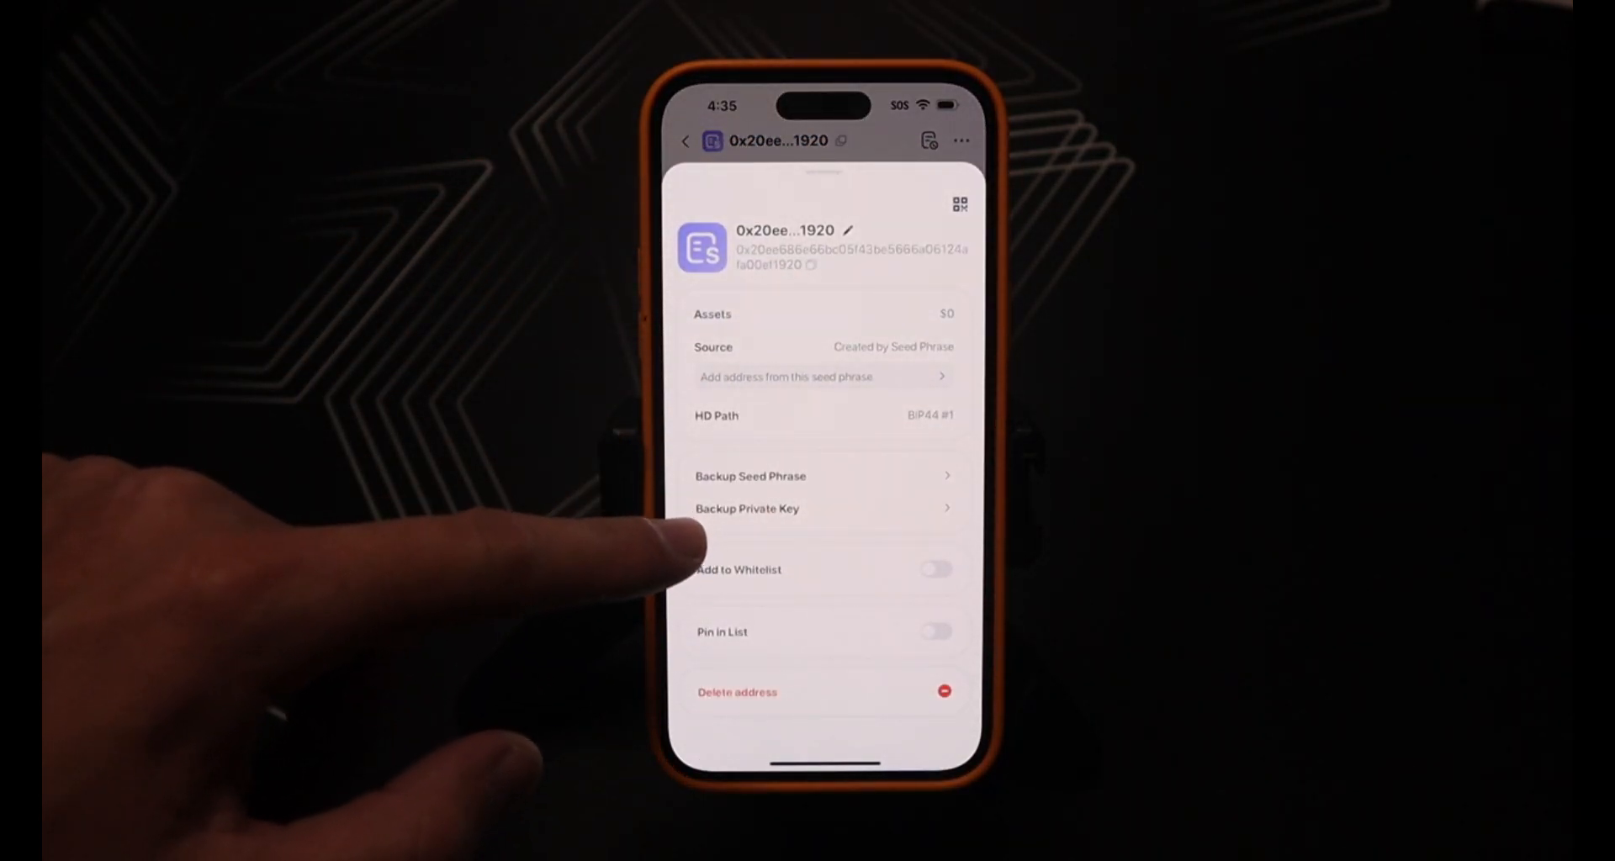
Back up the address's private key, entering and confirming the password to reveal it.
{"action": "left_click", "coordinate": [746, 507]}
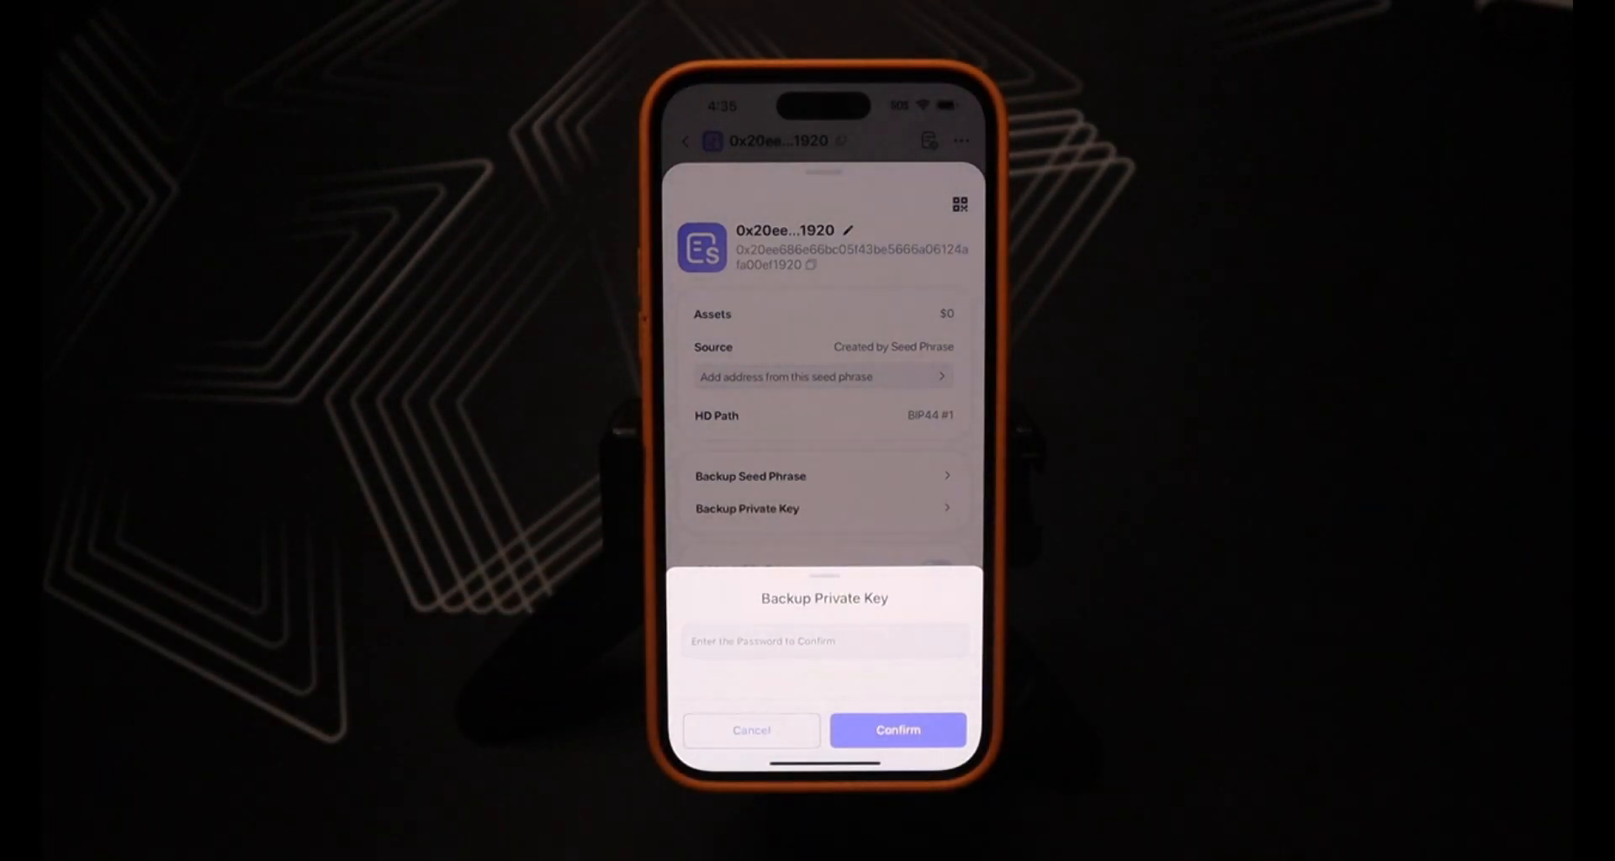
{"action": "left_click", "coordinate": [763, 640]}
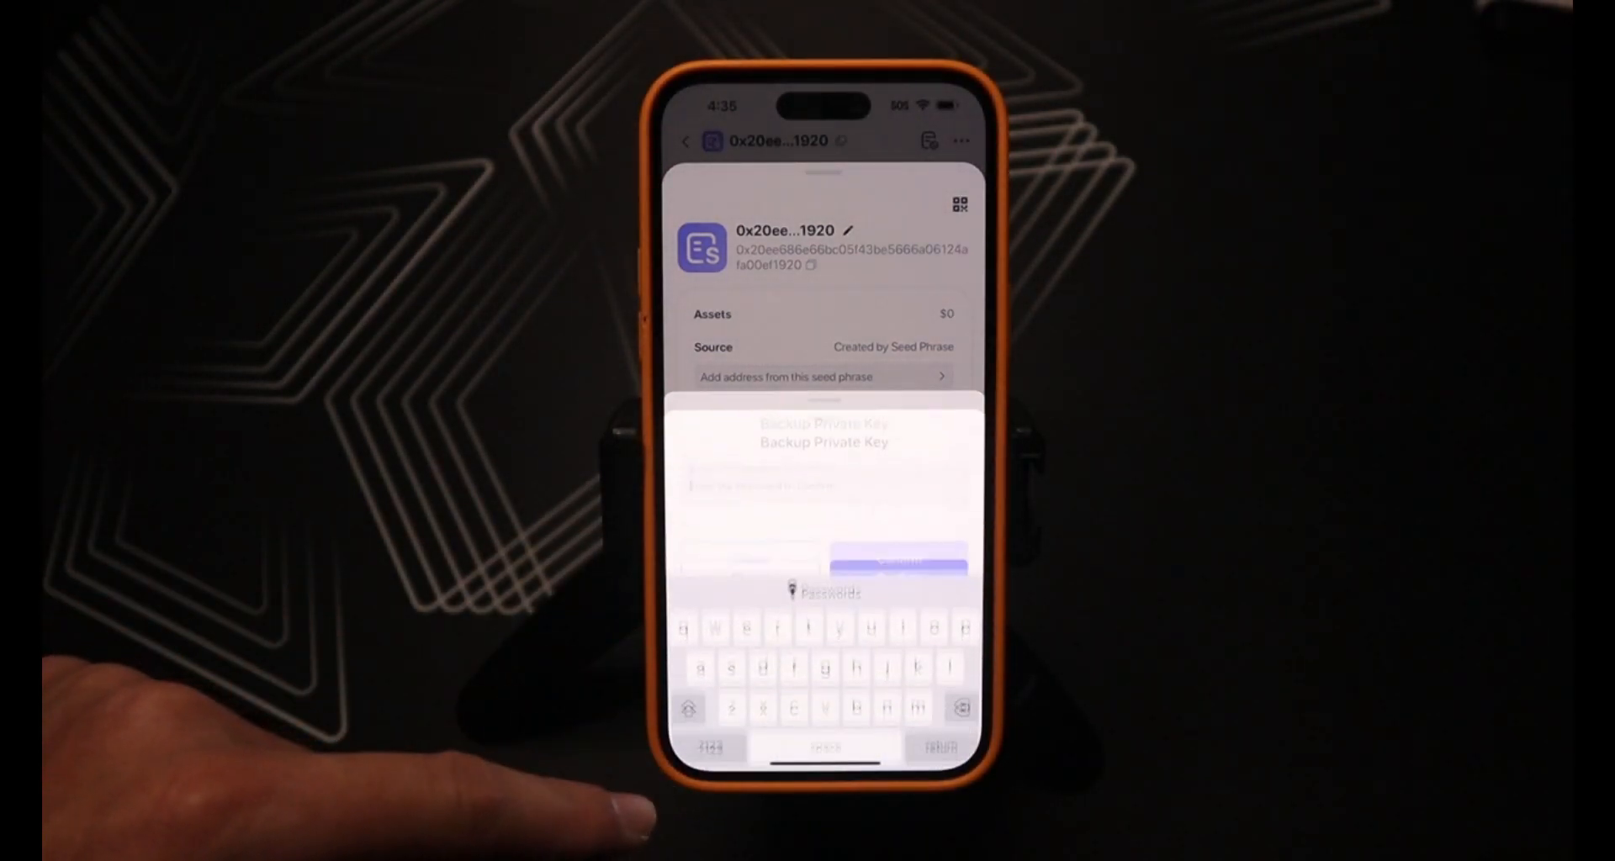
{"action": "type", "text": "**********"}
{"action": "left_click", "coordinate": [899, 559]}
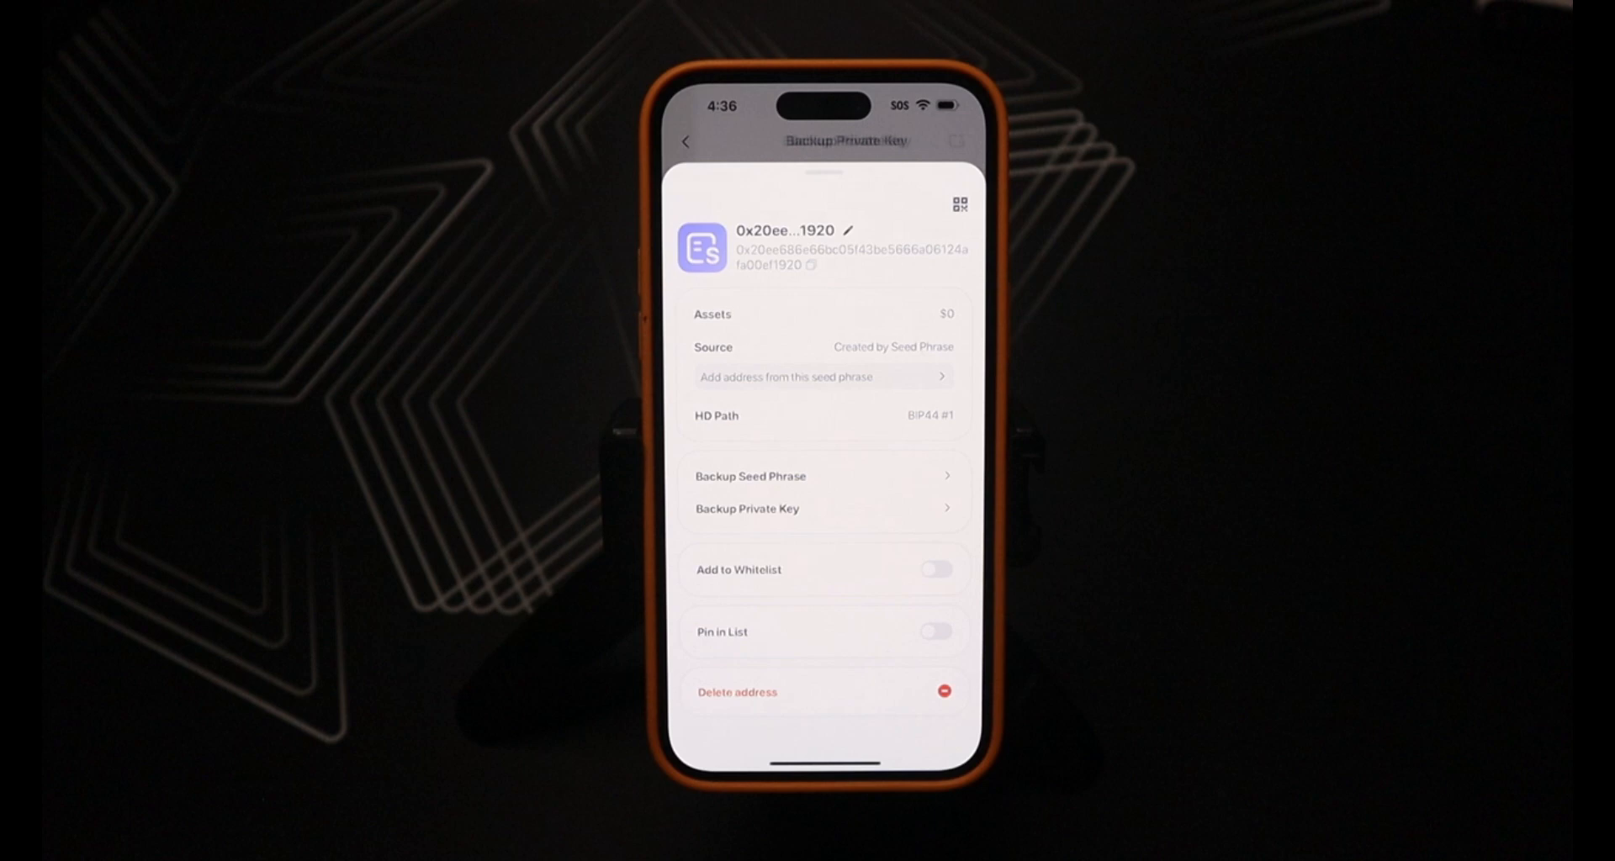